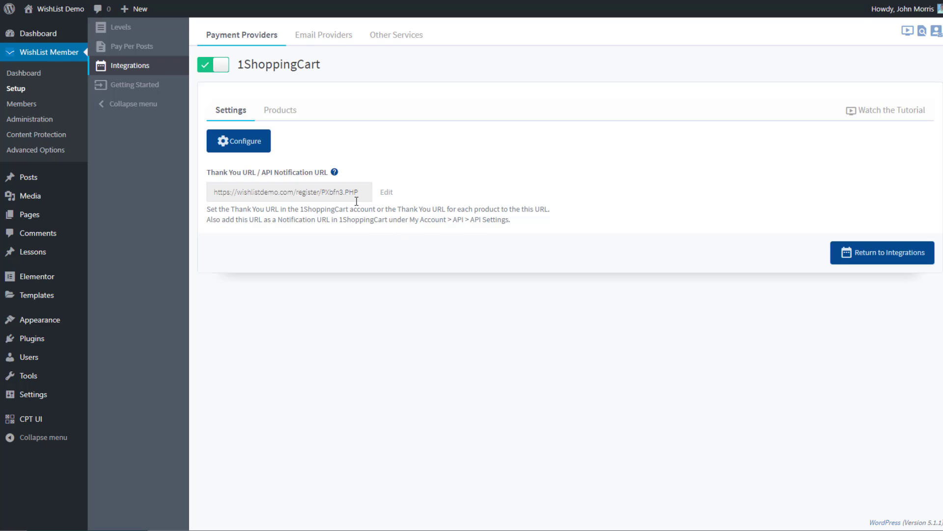
Select the 1ShoppingCart Thank You URL in WishList Member's integration settings.
{"action": "left_click", "coordinate": [330, 193]}
{"action": "key", "text": "ctrl+c"}
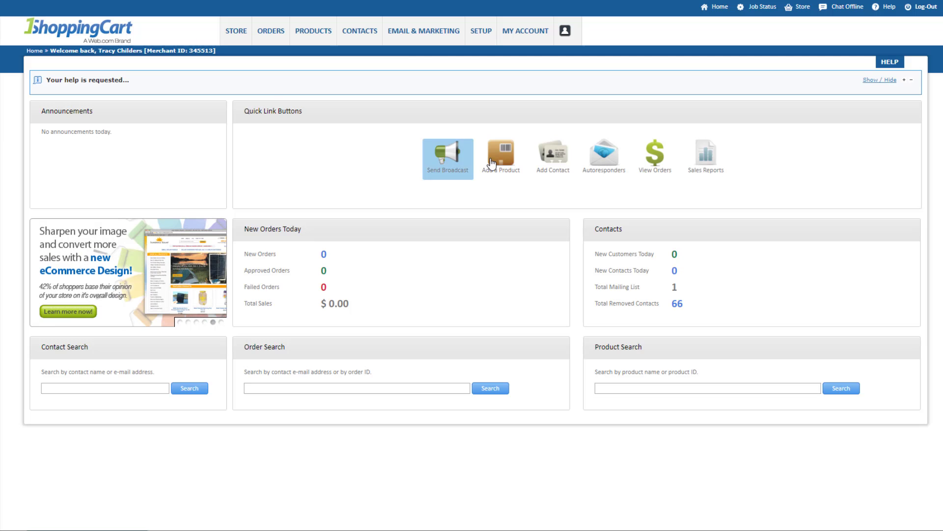
{"action": "mouse_move", "coordinate": [520, 34]}
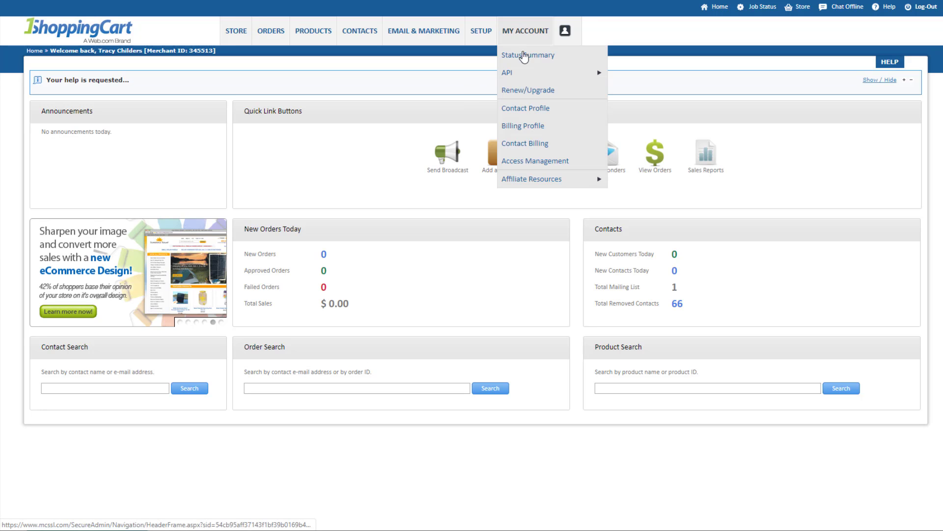
{"action": "mouse_move", "coordinate": [531, 74]}
{"action": "left_click", "coordinate": [639, 74]}
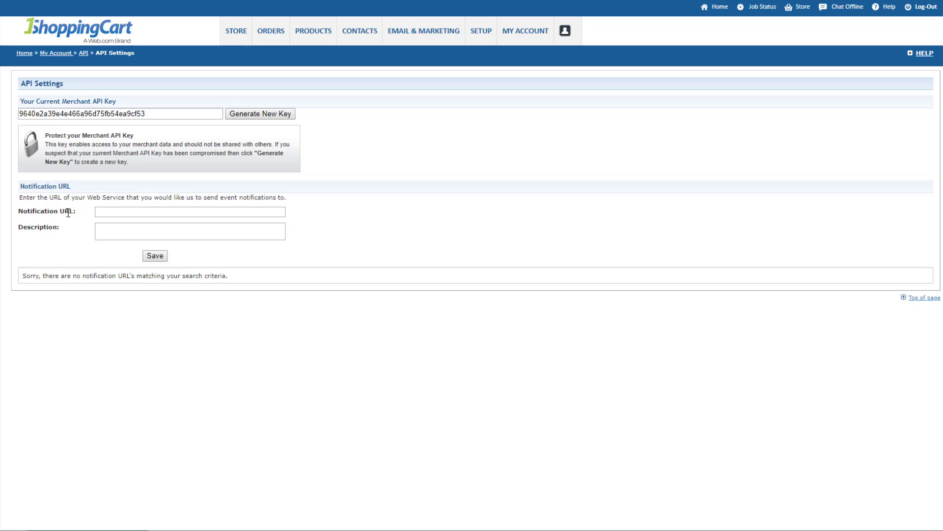
{"action": "left_click", "coordinate": [121, 212]}
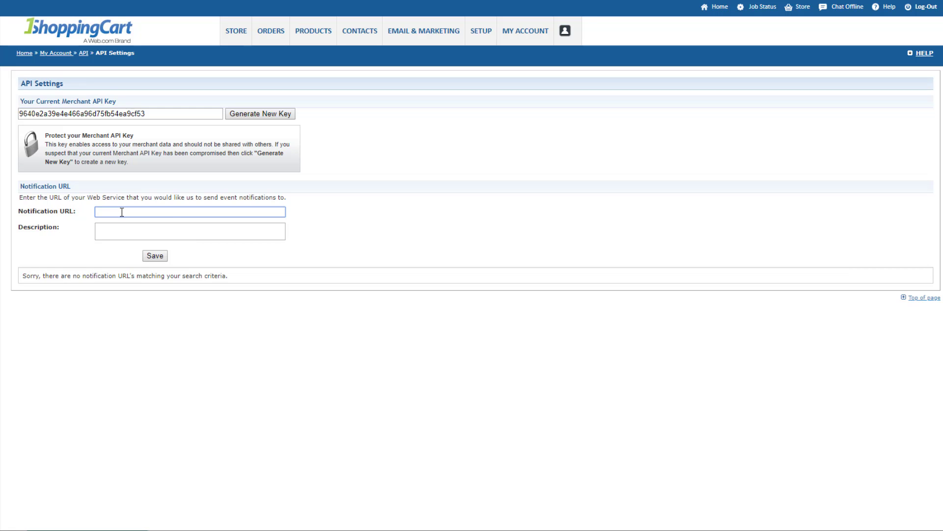
{"action": "key", "text": "ctrl+v"}
{"action": "left_click", "coordinate": [138, 238]}
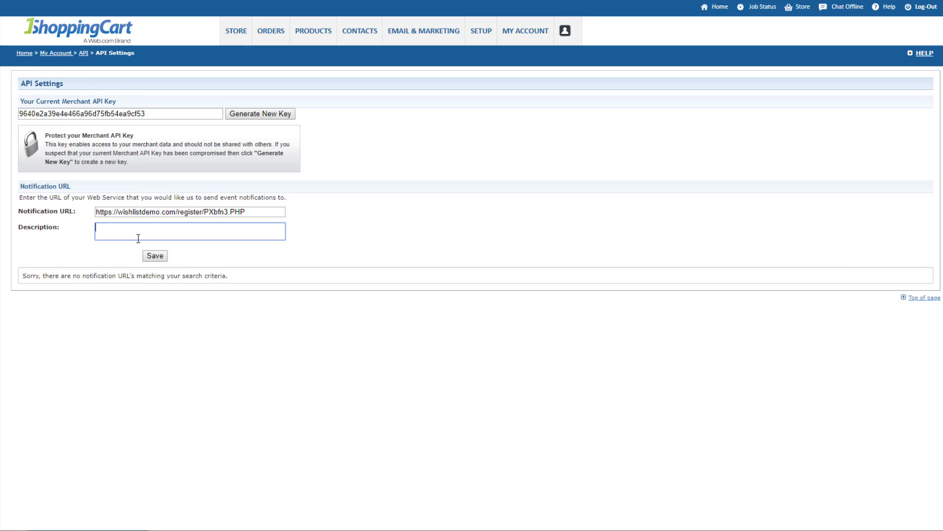
{"action": "type", "text": "My Demo Site"}
{"action": "left_click", "coordinate": [155, 256]}
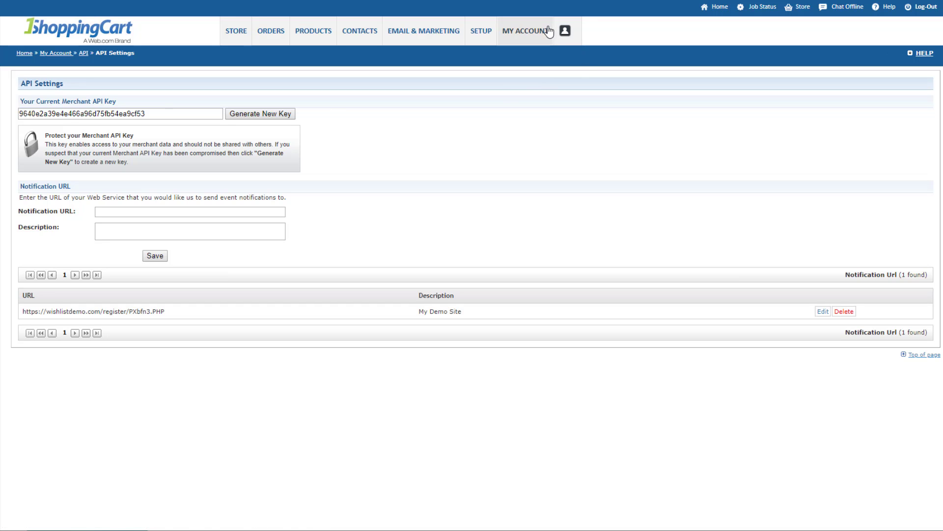
Open WishList Member's 1ShoppingCart configuration and select the merchant API key in 1ShoppingCart.
{"action": "mouse_move", "coordinate": [570, 39]}
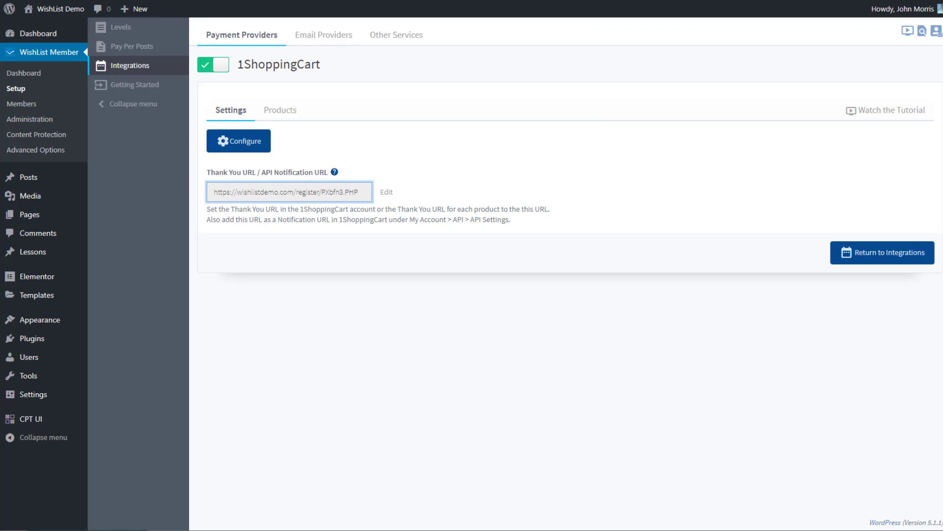
{"action": "left_click", "coordinate": [236, 141]}
{"action": "left_click", "coordinate": [388, 88]}
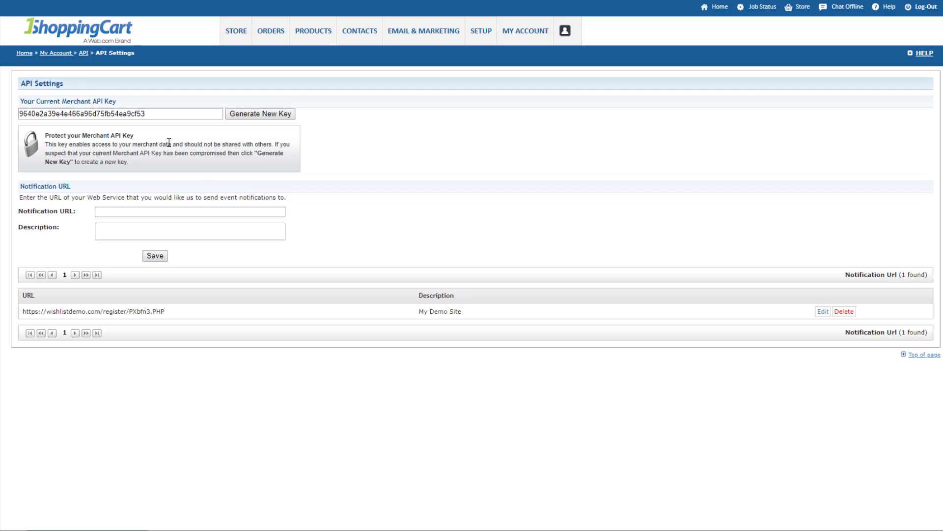
{"action": "left_click", "coordinate": [153, 113]}
{"action": "double_click", "coordinate": [80, 113]}
{"action": "key", "text": "ctrl+c"}
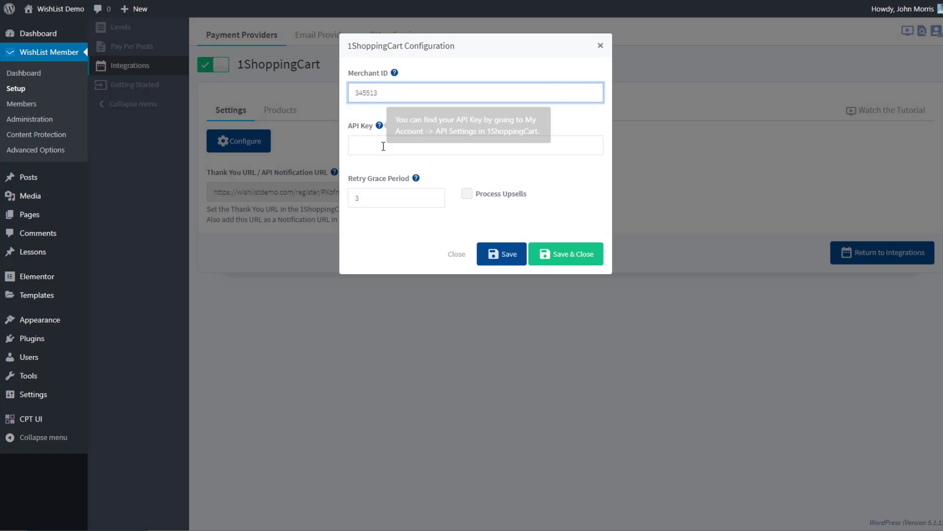
Paste the merchant API key into API Key, leaving the retry grace period at 3.
{"action": "left_click", "coordinate": [383, 146]}
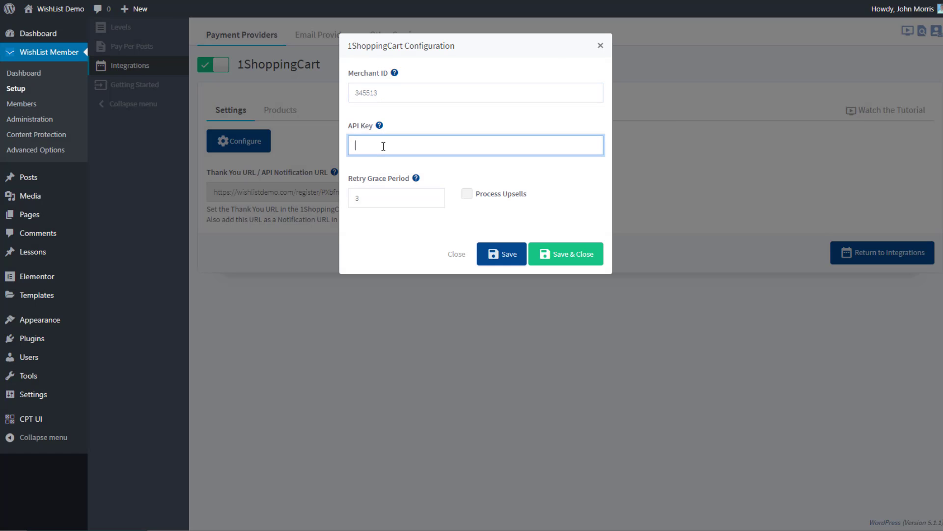
{"action": "key", "text": "ctrl+v"}
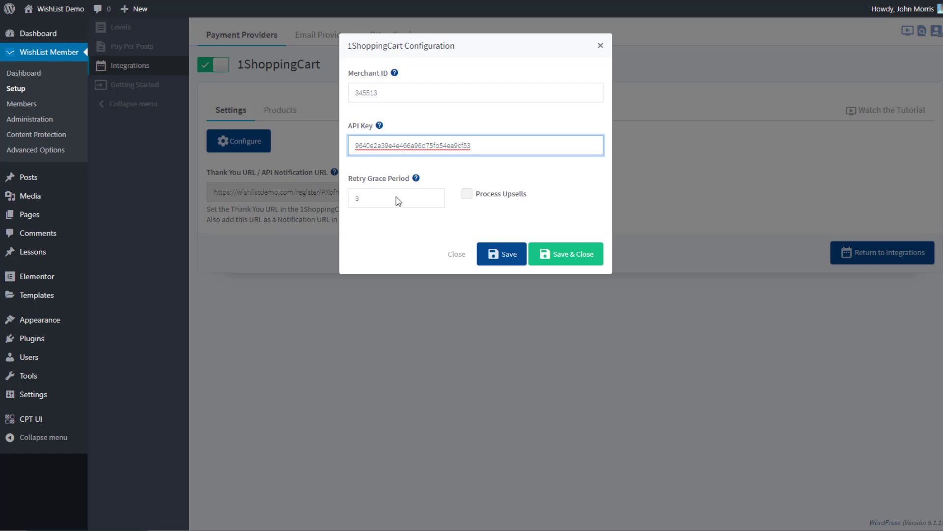
{"action": "mouse_move", "coordinate": [416, 179]}
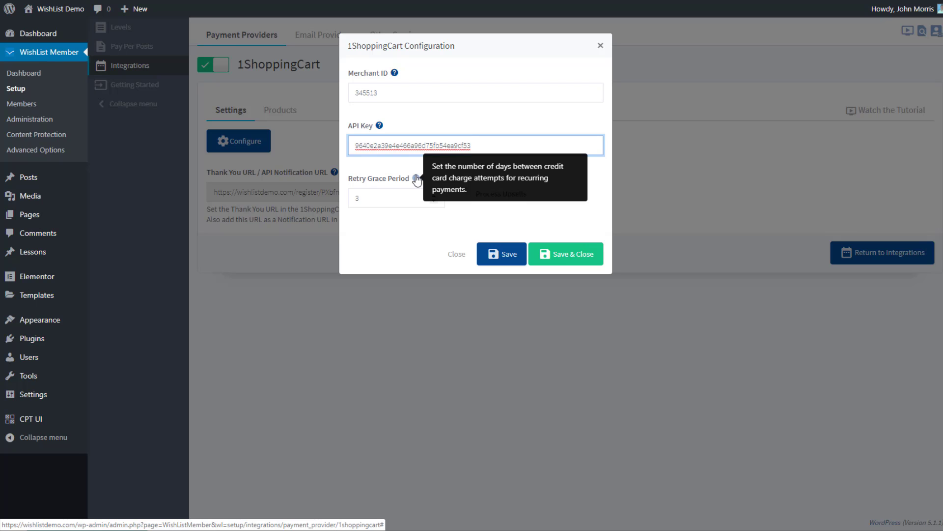
{"action": "left_click", "coordinate": [391, 220]}
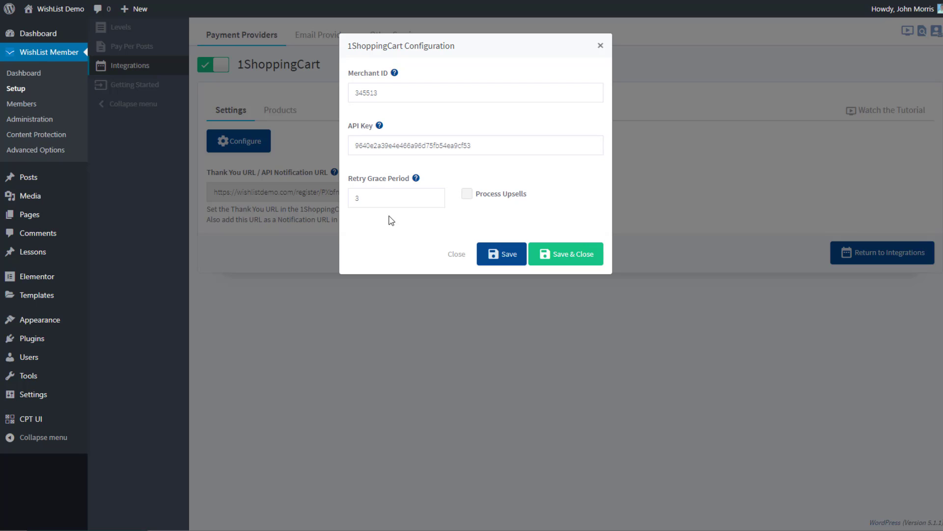
{"action": "left_click", "coordinate": [372, 195]}
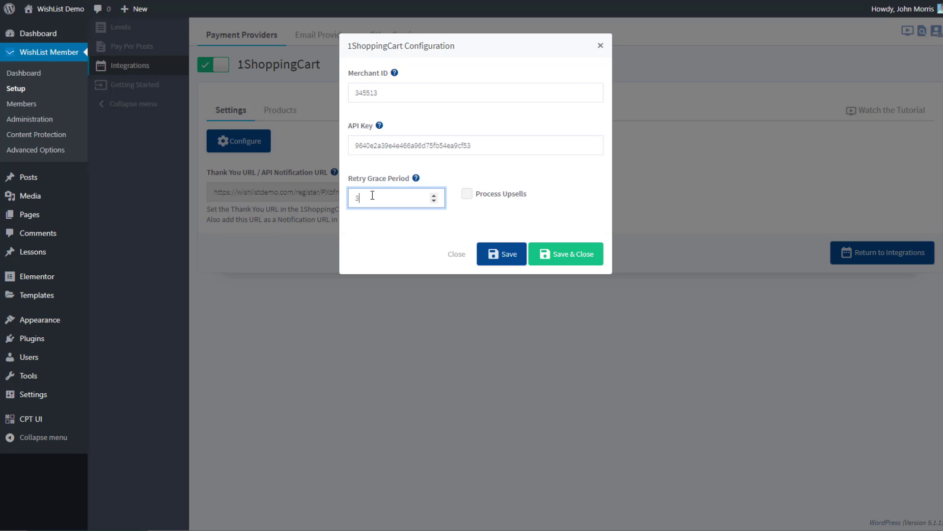
{"action": "left_click", "coordinate": [391, 224]}
Enable Process Upsells, save the configuration, and view the membership levels' SKUs.
{"action": "left_click", "coordinate": [466, 194]}
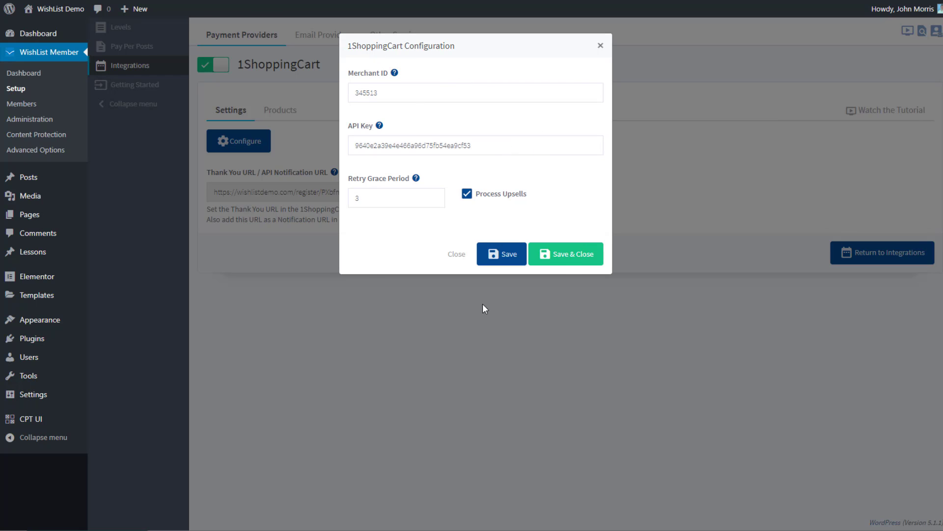
{"action": "left_click", "coordinate": [569, 261]}
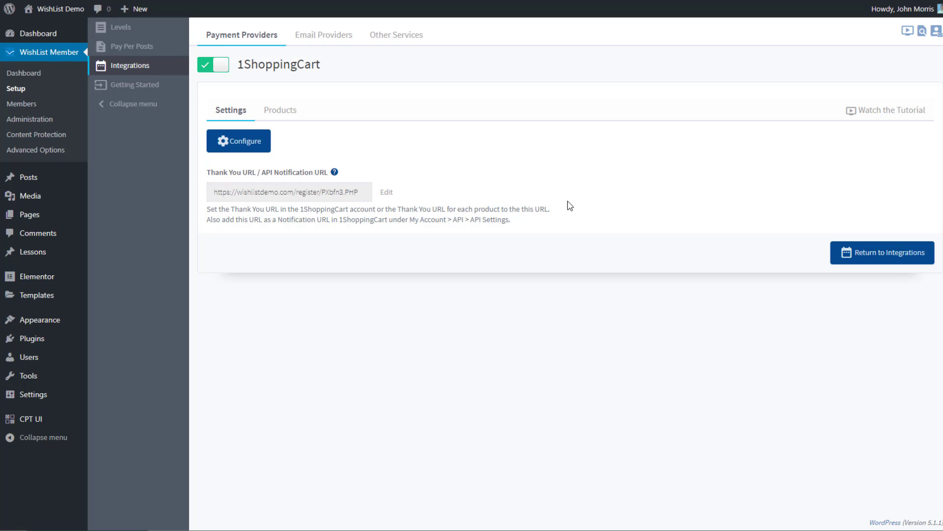
{"action": "left_click", "coordinate": [282, 113]}
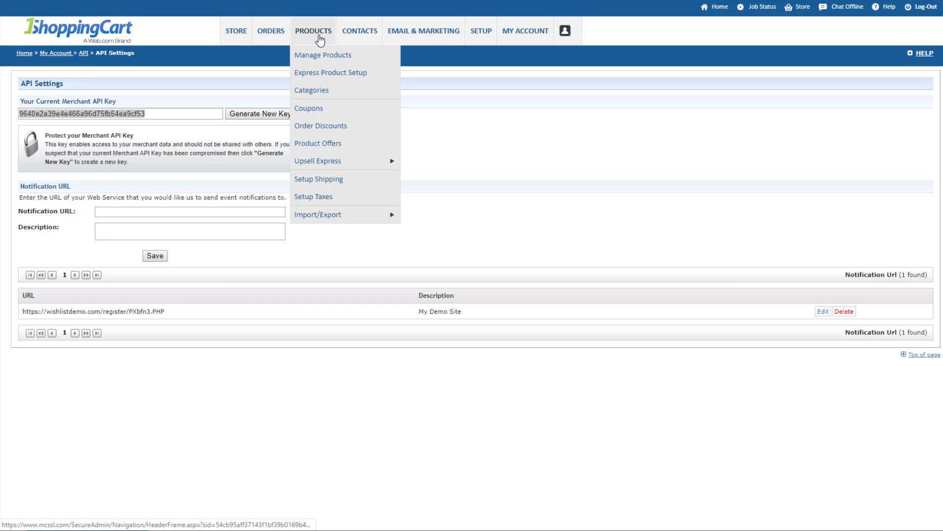
Start a new 1ShoppingCart product and select the Gold level's SKU in WishList Member.
{"action": "left_click", "coordinate": [316, 58]}
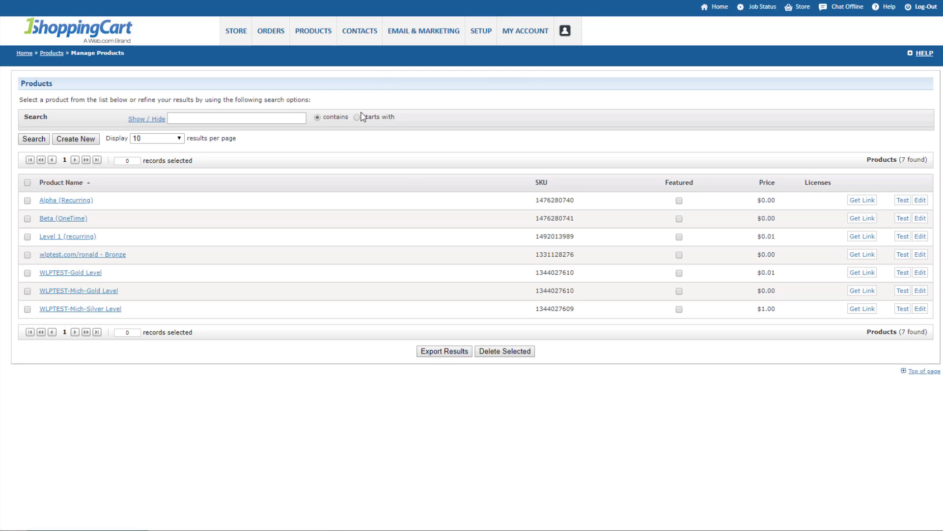
{"action": "left_click", "coordinate": [85, 141]}
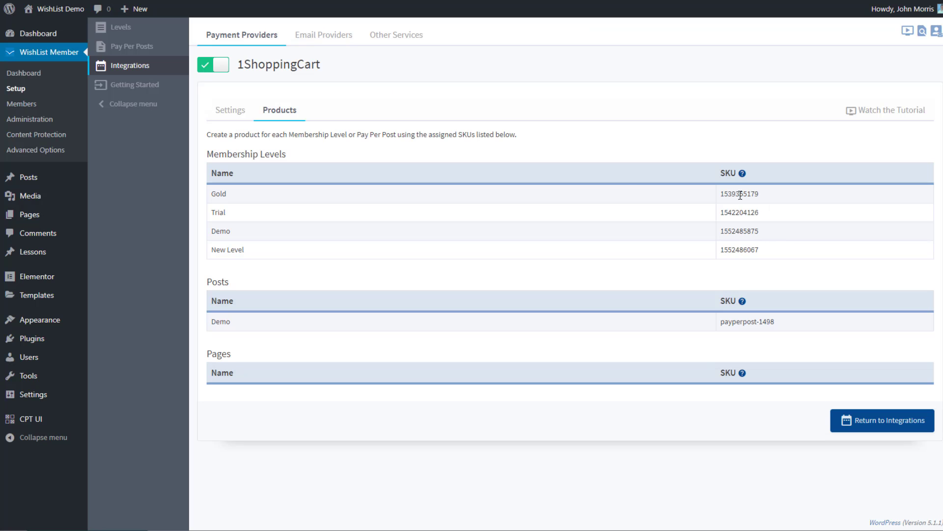
{"action": "double_click", "coordinate": [740, 194]}
{"action": "key", "text": "ctrl+c"}
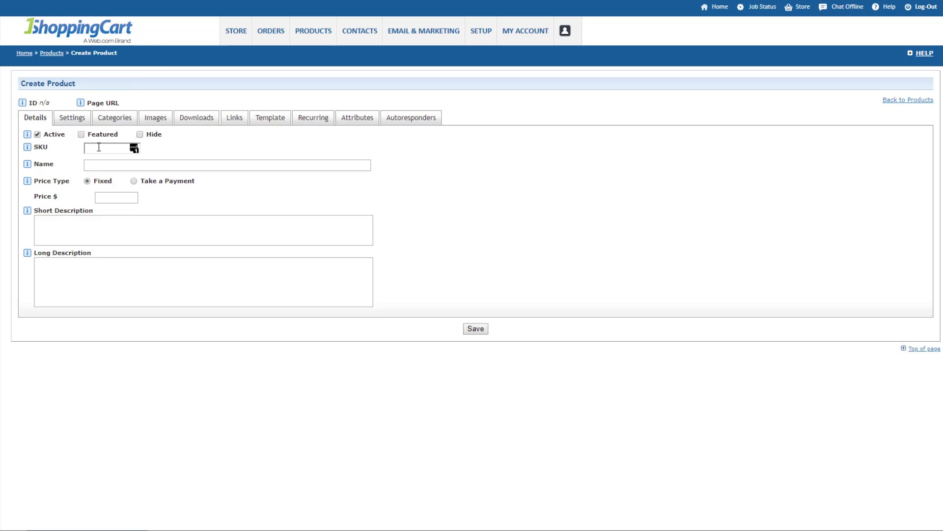
{"action": "left_click", "coordinate": [99, 147]}
{"action": "key", "text": "ctrl+v"}
{"action": "left_click", "coordinate": [102, 146]}
Select the Thank You URL in WishList Member's 1ShoppingCart settings.
{"action": "left_click", "coordinate": [93, 0]}
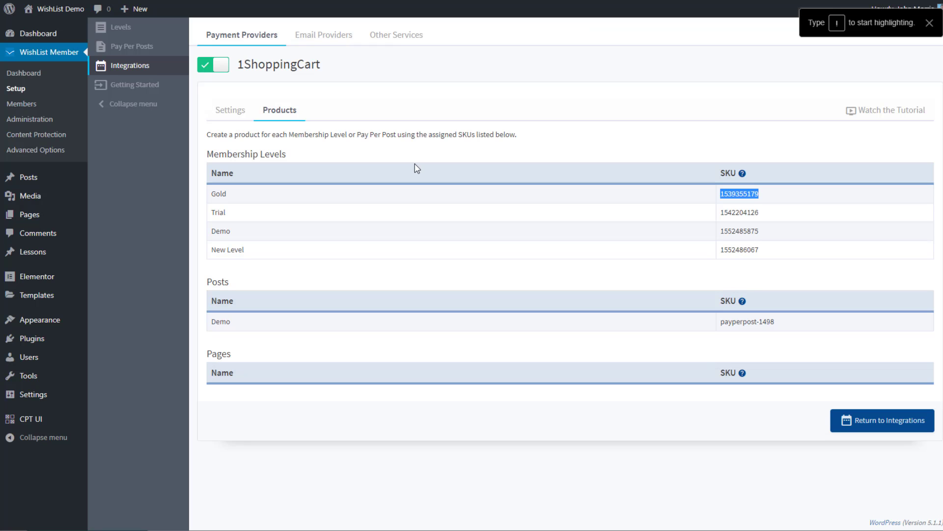
{"action": "left_click", "coordinate": [229, 111]}
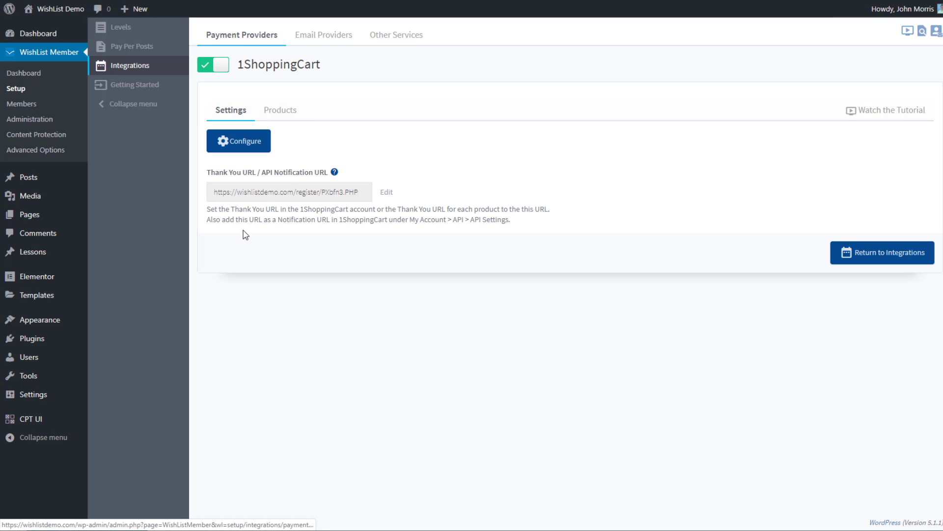
{"action": "left_click", "coordinate": [289, 192]}
{"action": "key", "text": "ctrl+c"}
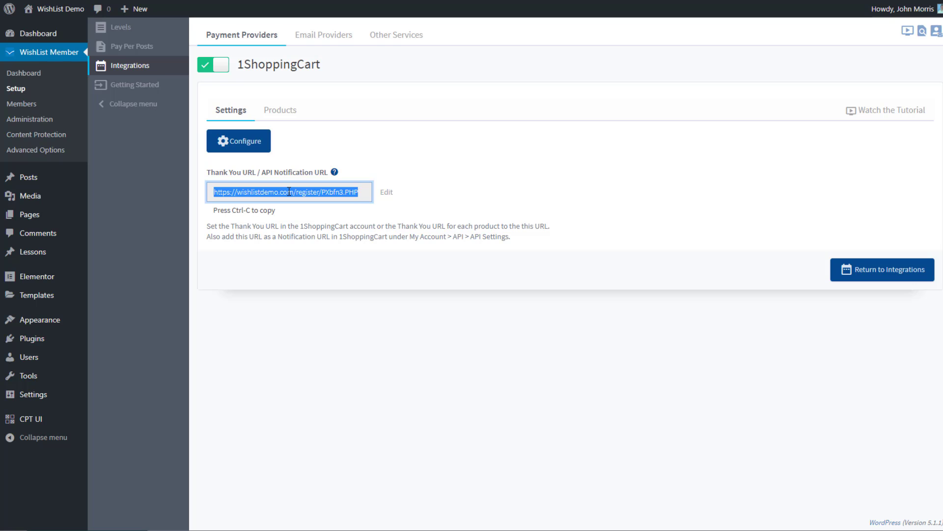
{"action": "key", "text": "alt+Tab"}
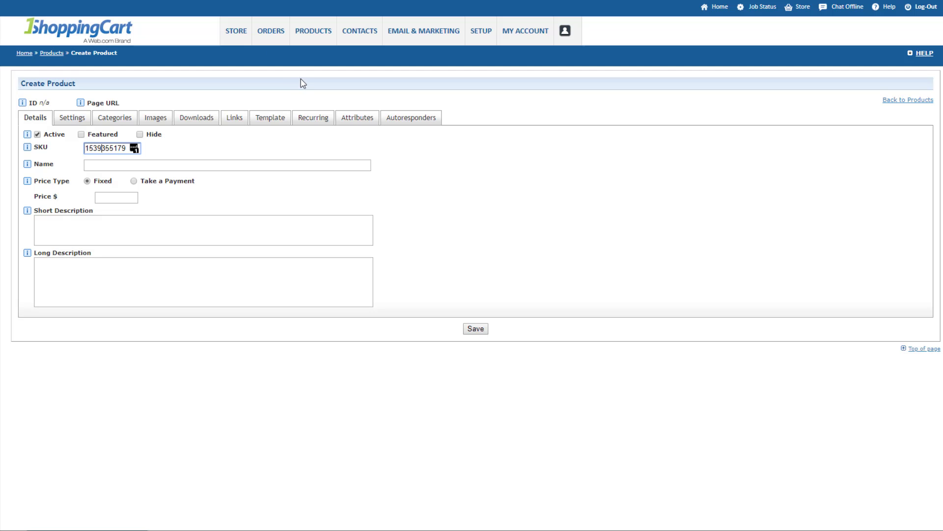
{"action": "left_click", "coordinate": [234, 119]}
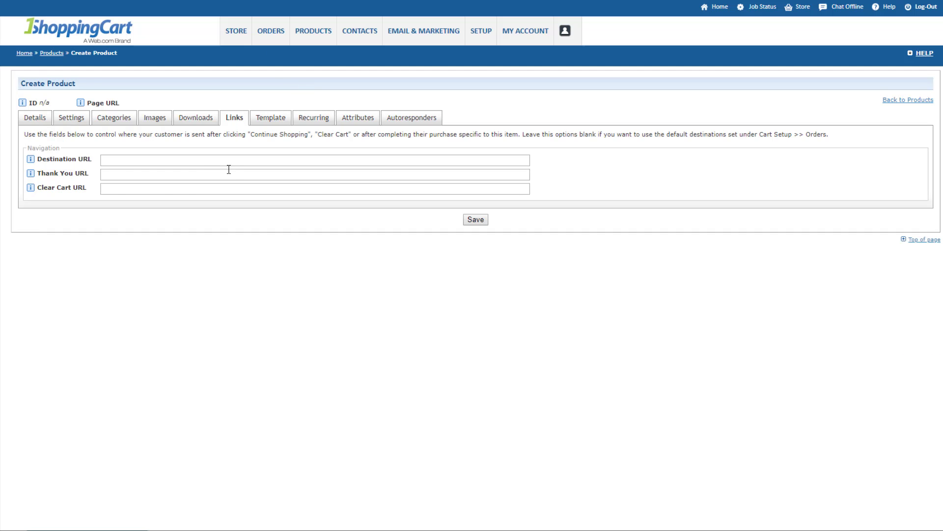
{"action": "left_click", "coordinate": [111, 161]}
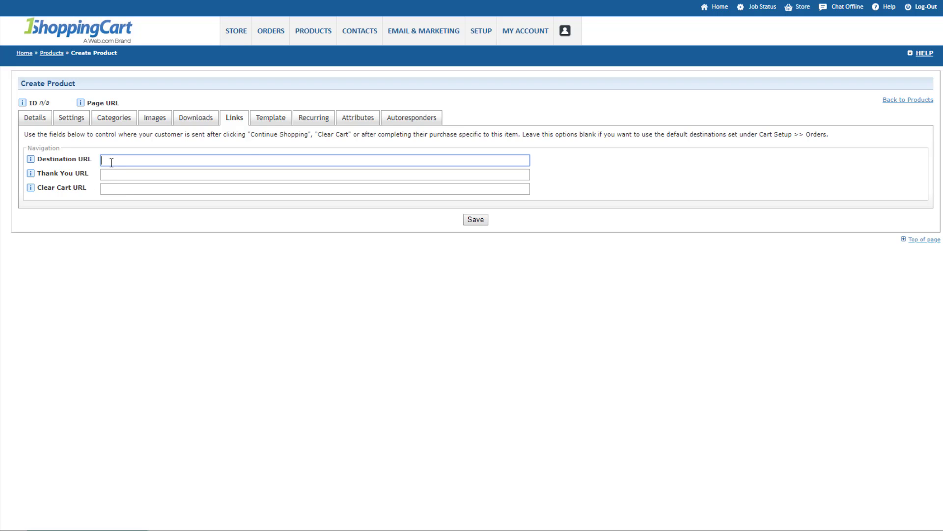
{"action": "key", "text": "ctrl+v"}
{"action": "left_click", "coordinate": [120, 173]}
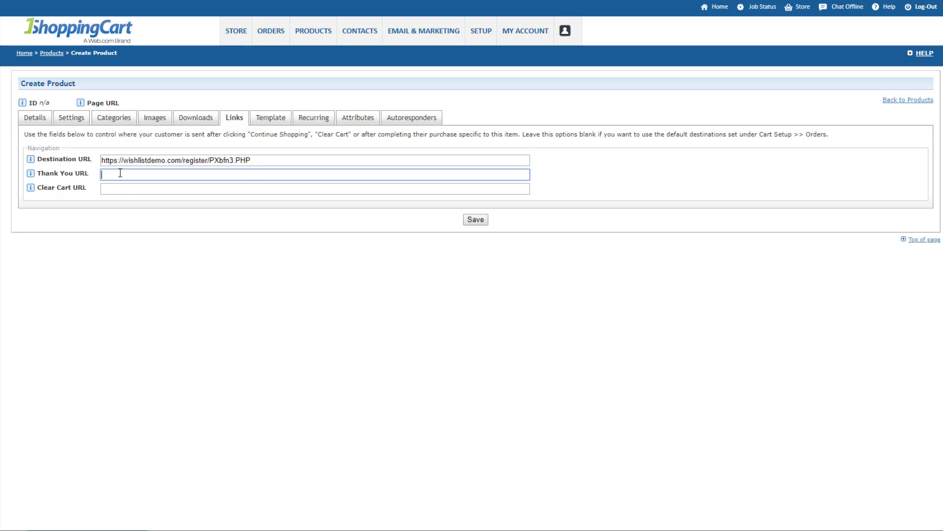
{"action": "key", "text": "ctrl+v"}
{"action": "left_click", "coordinate": [181, 282]}
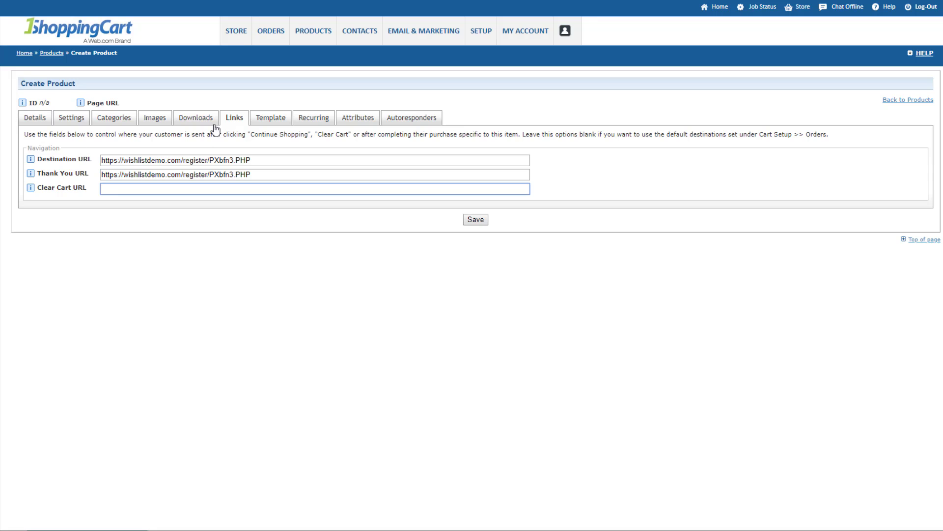
{"action": "left_click", "coordinate": [33, 119]}
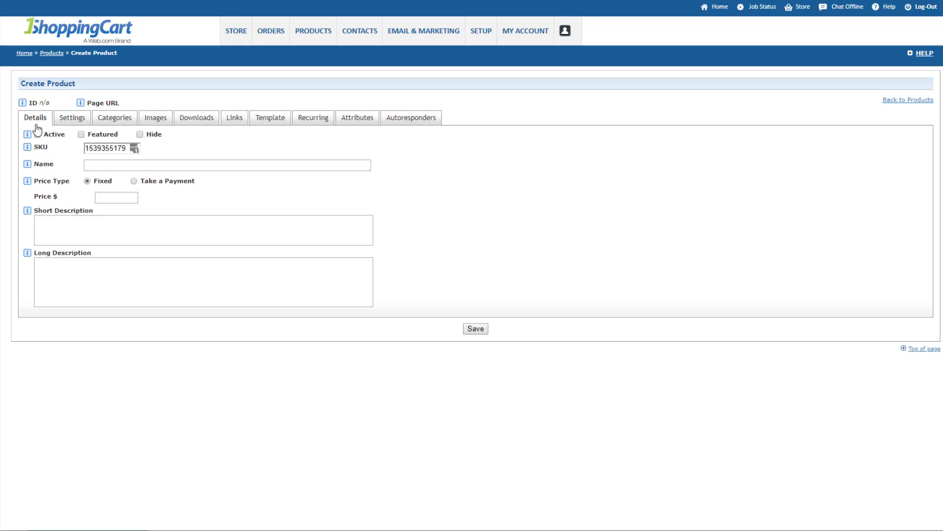